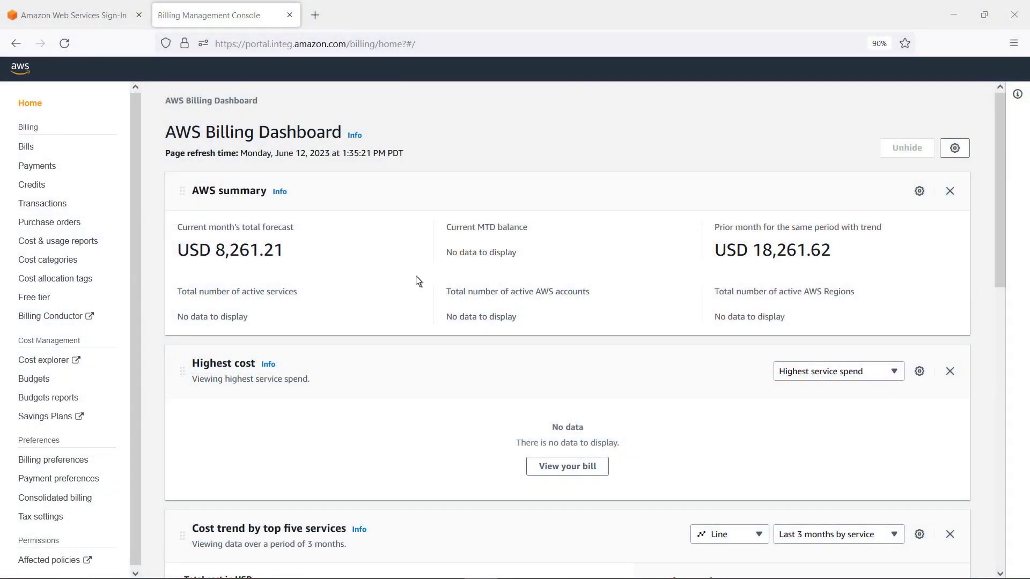
Go to the Purchase orders list and start adding a new purchase order.
left_click(75, 223)
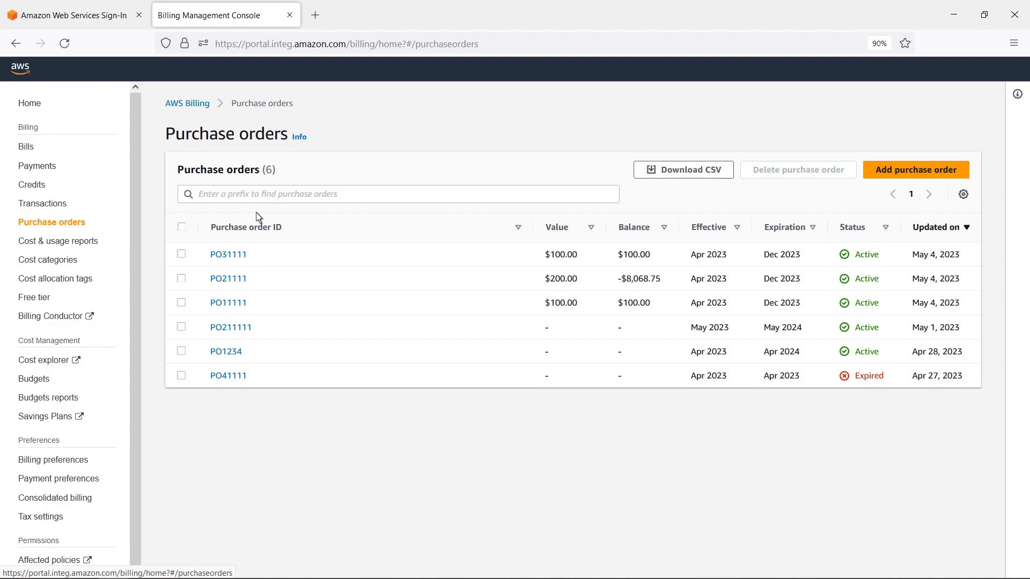
left_click(881, 171)
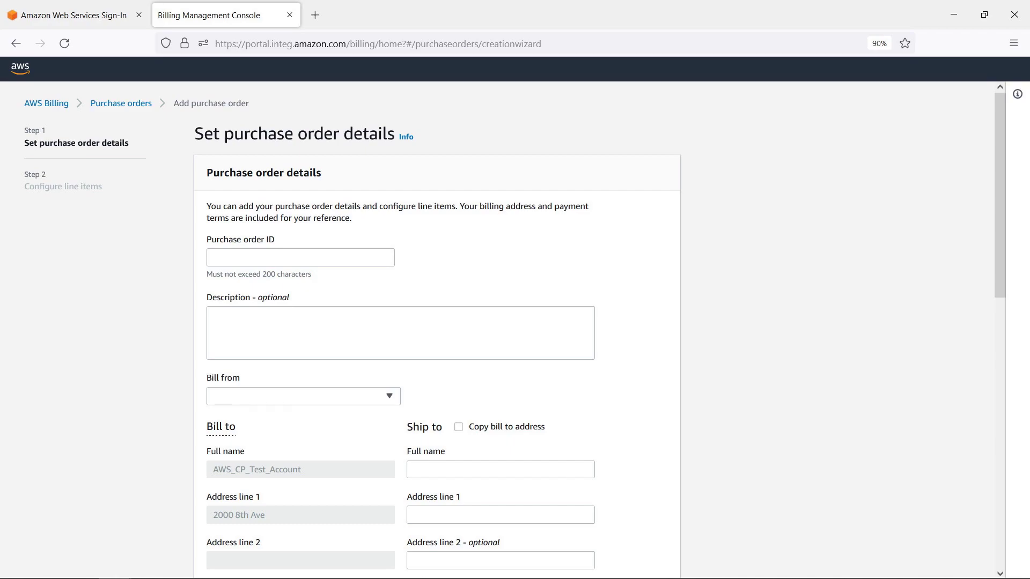
Enter purchase order ID PO12345 with a description about default AWS Marketplace invoices.
left_click(214, 262)
type("PO12345")
left_click(225, 316)
type("I want to use this as the default for AWS Marketplace invoices.")
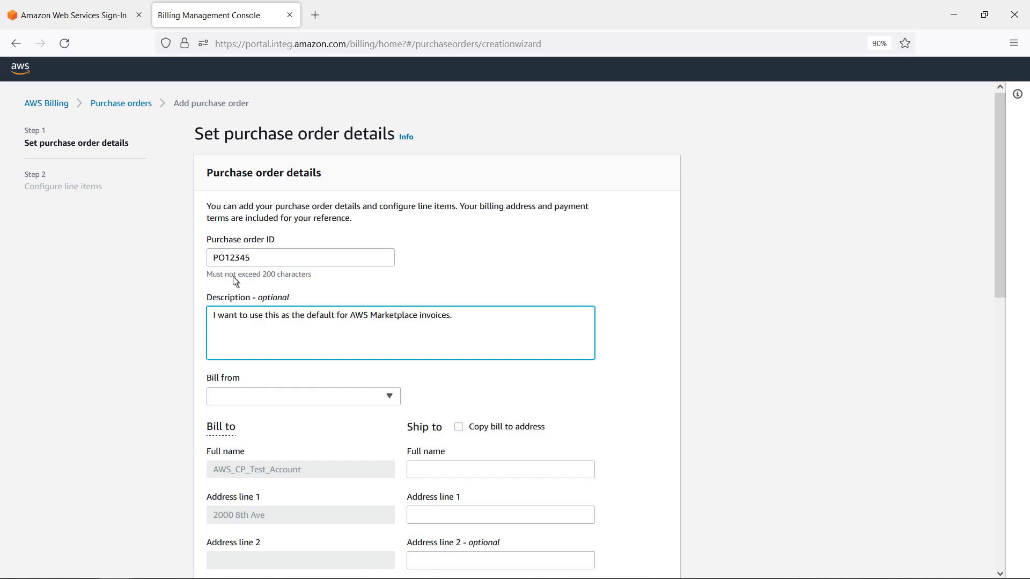
Bill from Amazon Web Services Inc. and Amazon Web Services EMEA SARL, accepting the multiple-locations warning.
left_click(389, 400)
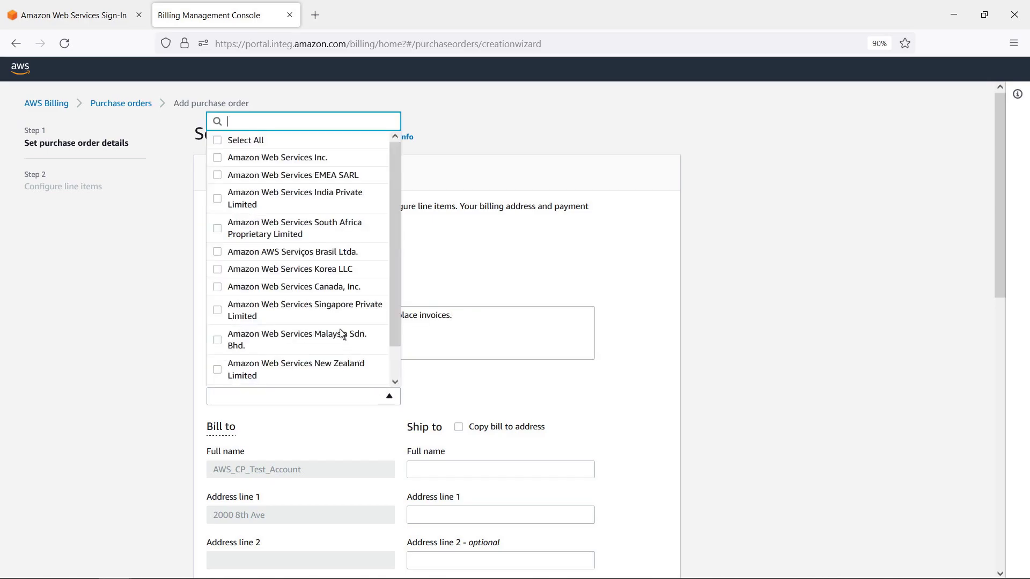
left_click(219, 159)
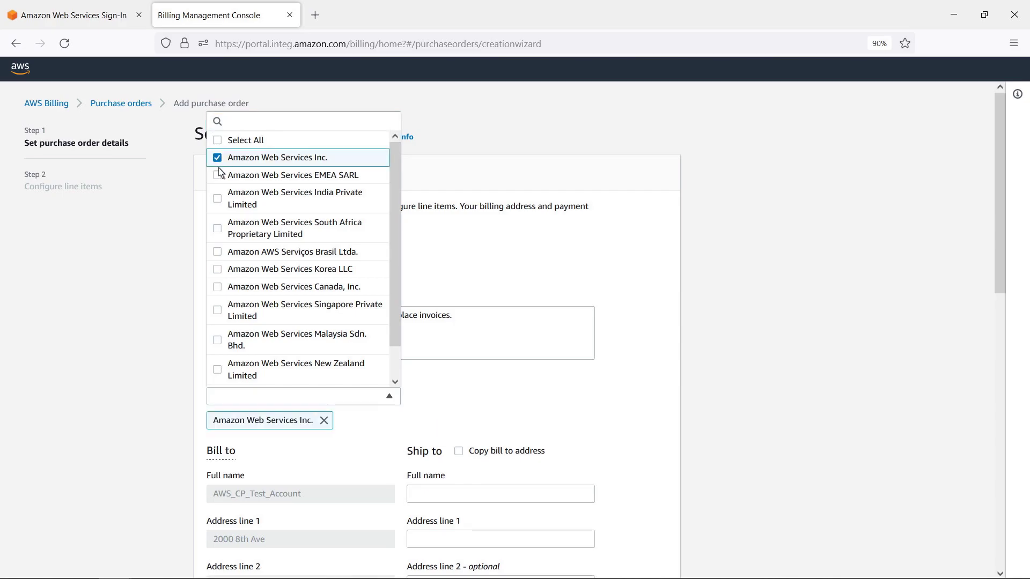
left_click(218, 176)
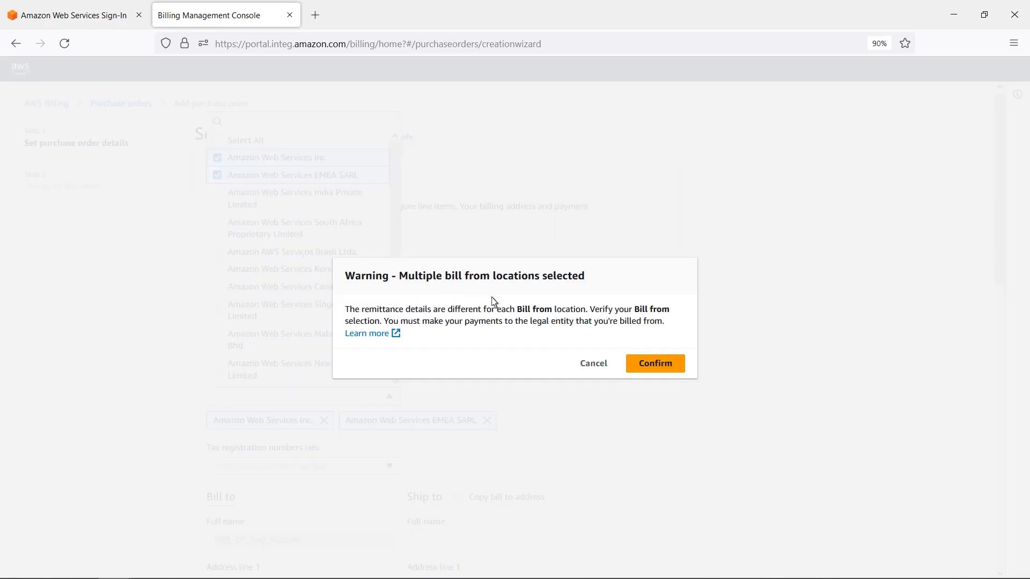
left_click(649, 364)
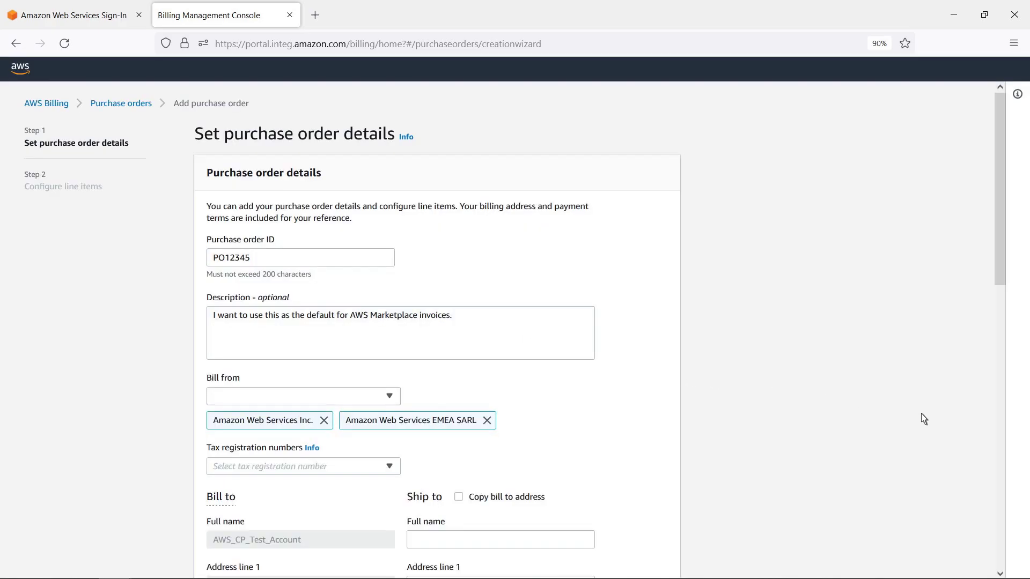
Copy the bill-to address into ship-to and add a contact email for alerts.
scroll(998, 432, "down", 6)
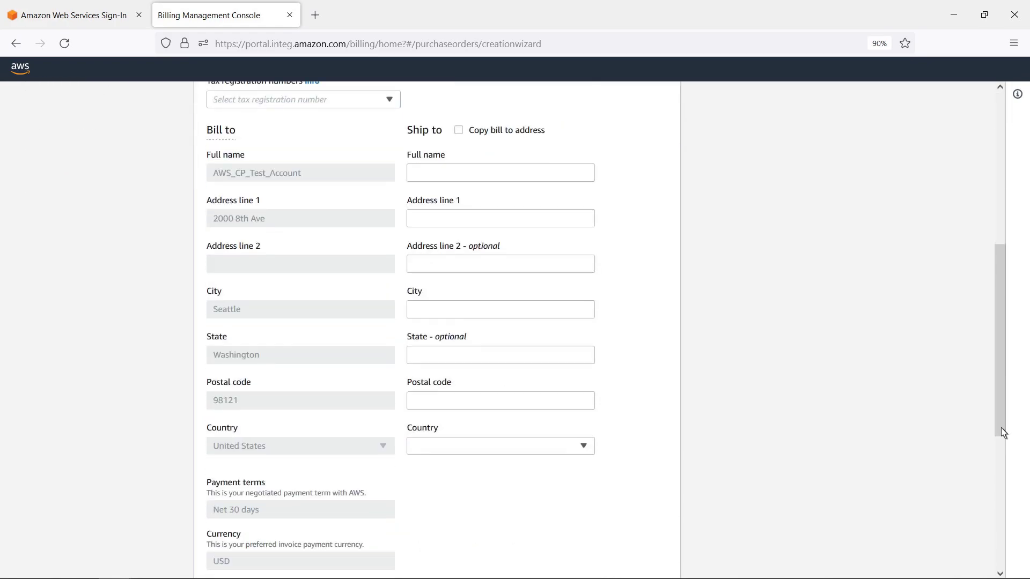
left_click(465, 132)
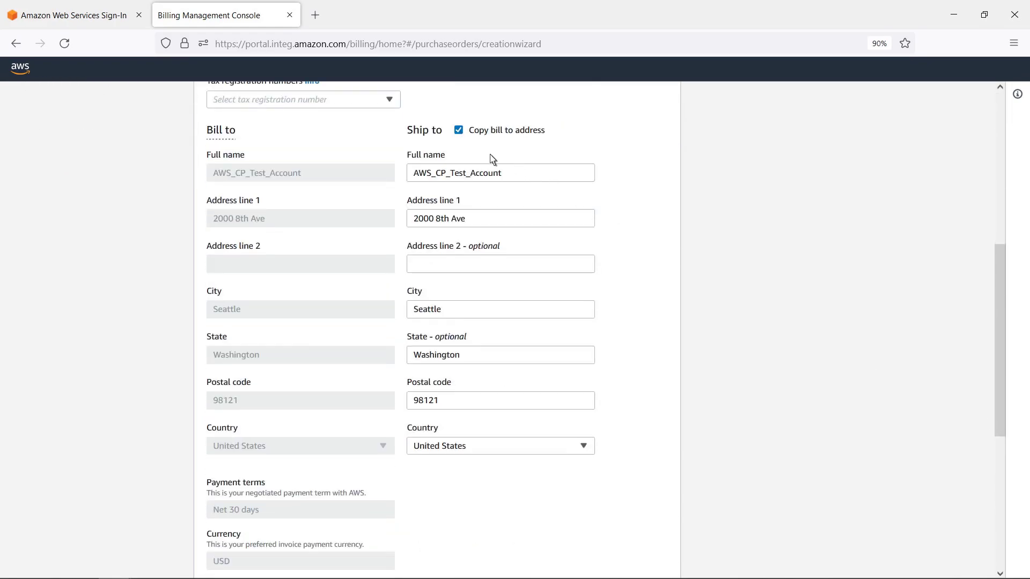
scroll(885, 531, "down", 4)
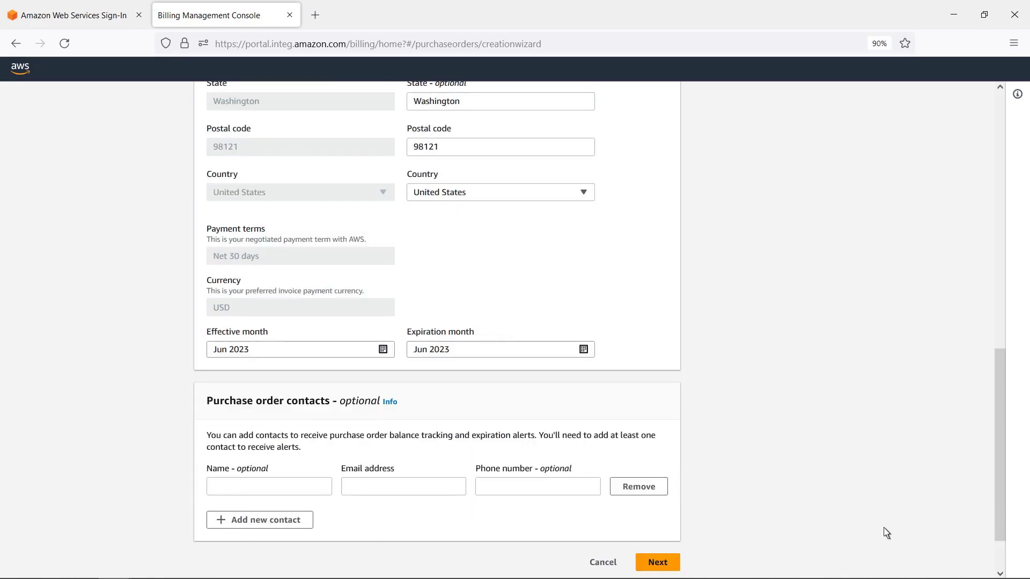
left_click(351, 491)
type("awstraining@example.com")
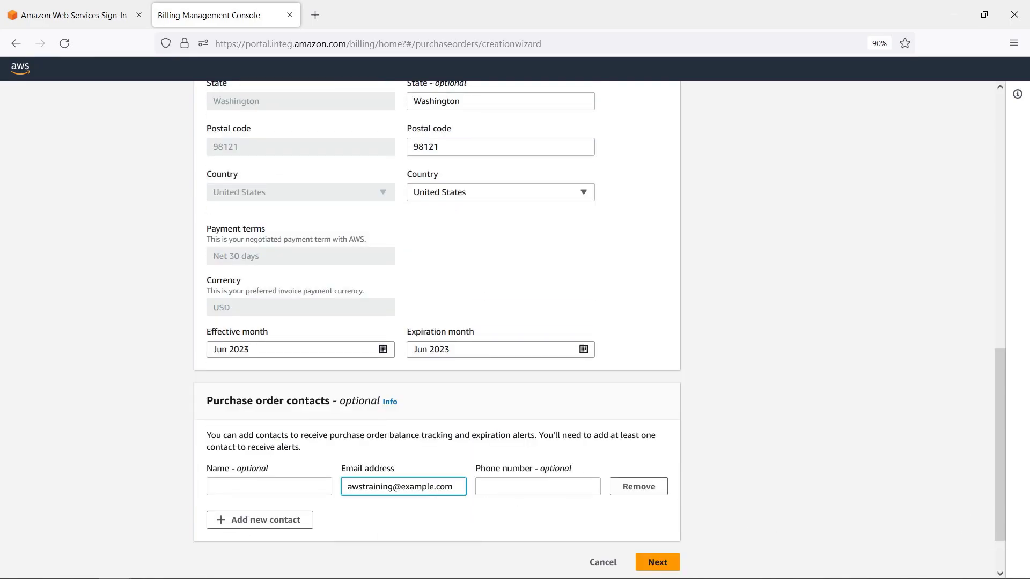
Set the purchase order expiration month to Jun 2024.
left_click(583, 349)
left_click(524, 376)
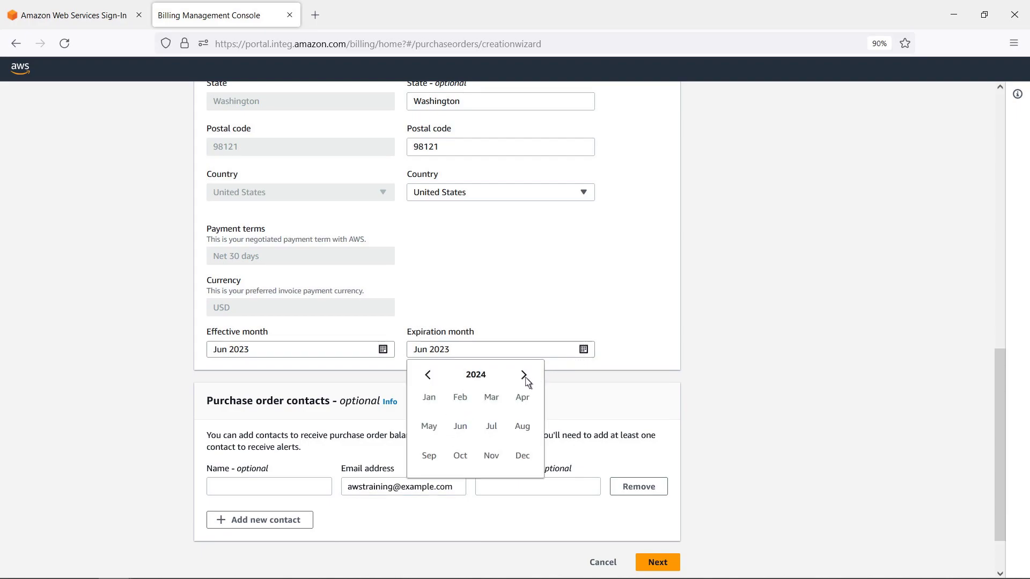
left_click(460, 426)
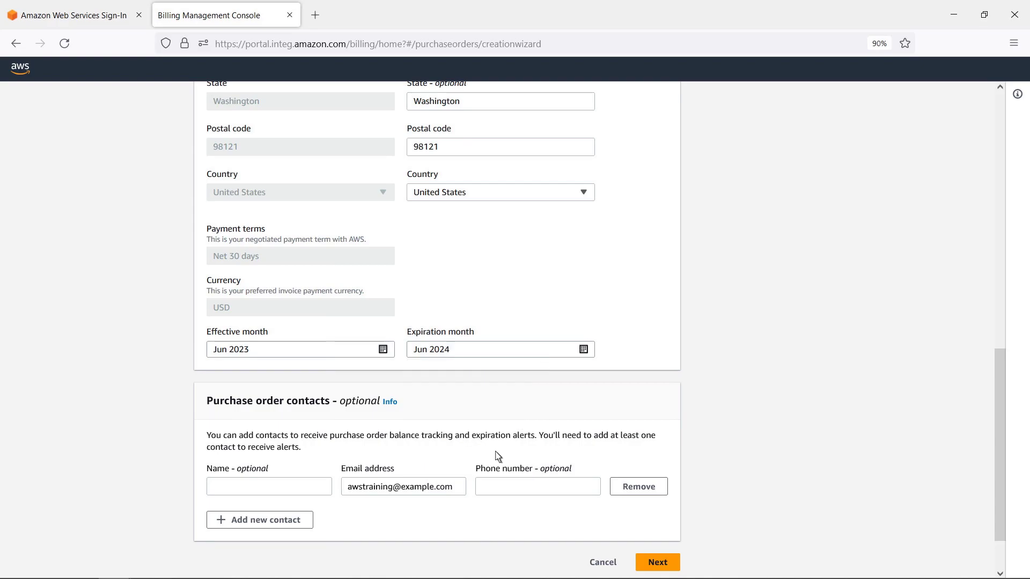
Add line item 1 as AWS Marketplace Blanket Usage with a default-charges description, then submit PO12345.
left_click(657, 563)
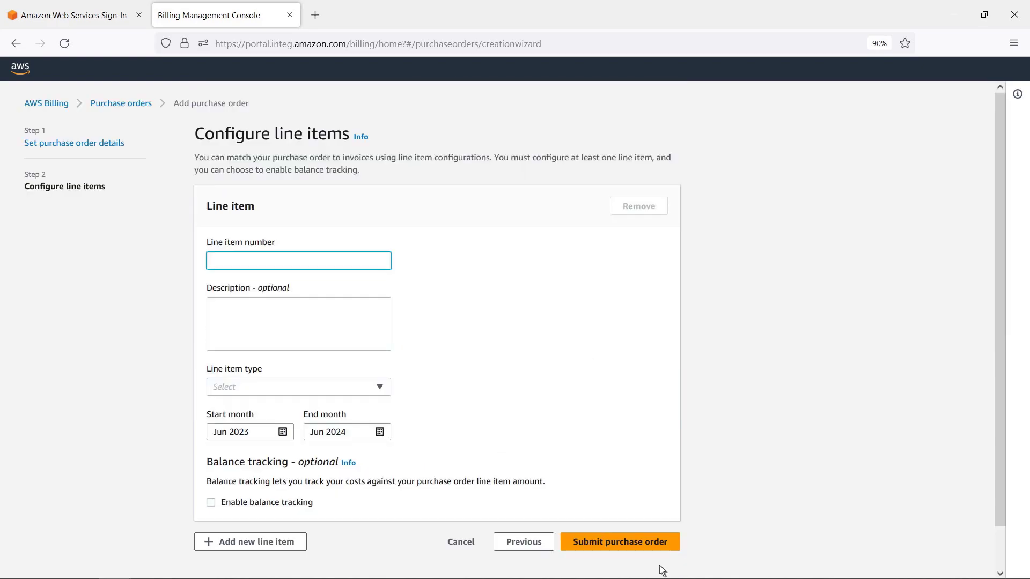
left_click(381, 388)
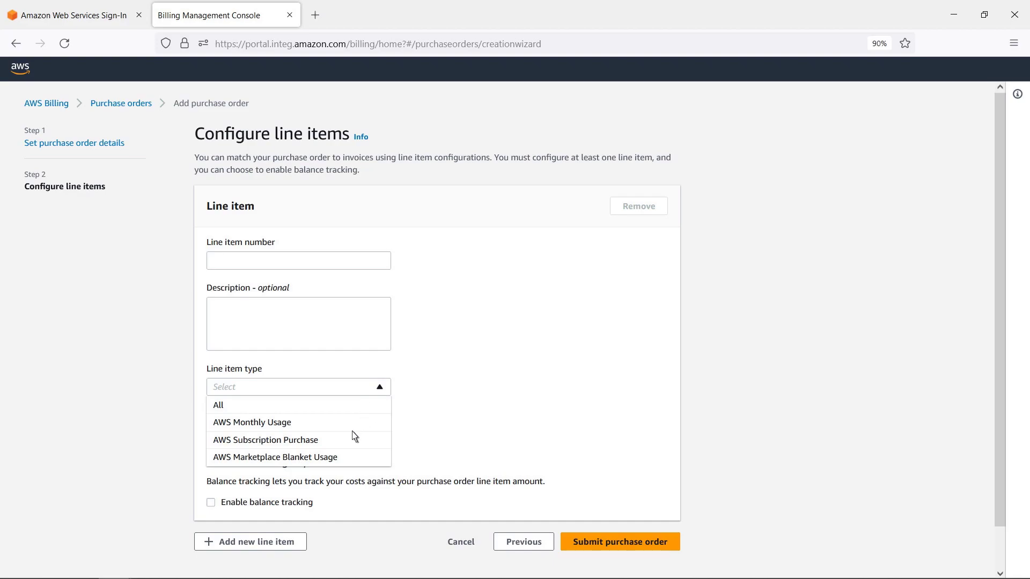
left_click(337, 457)
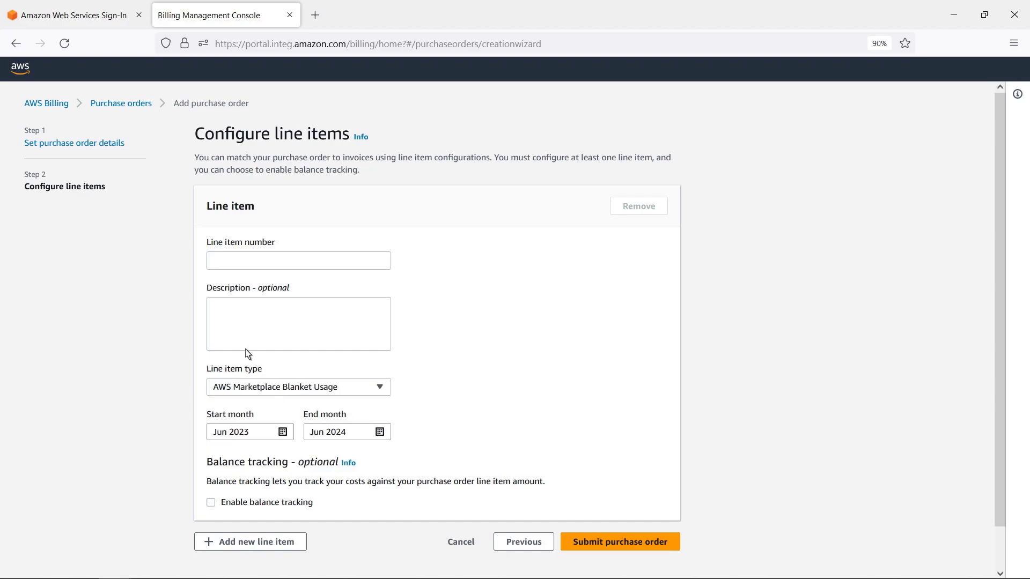
left_click(217, 315)
type("This purchase order will be the default for AWS Marketplace charges that do not have a dedicated transaction purchase order.")
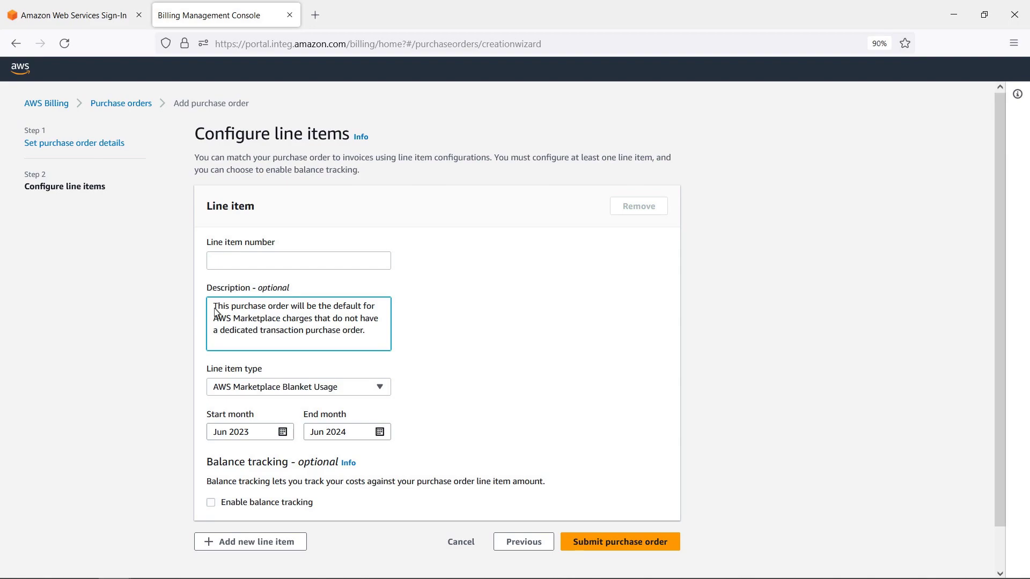
left_click(217, 266)
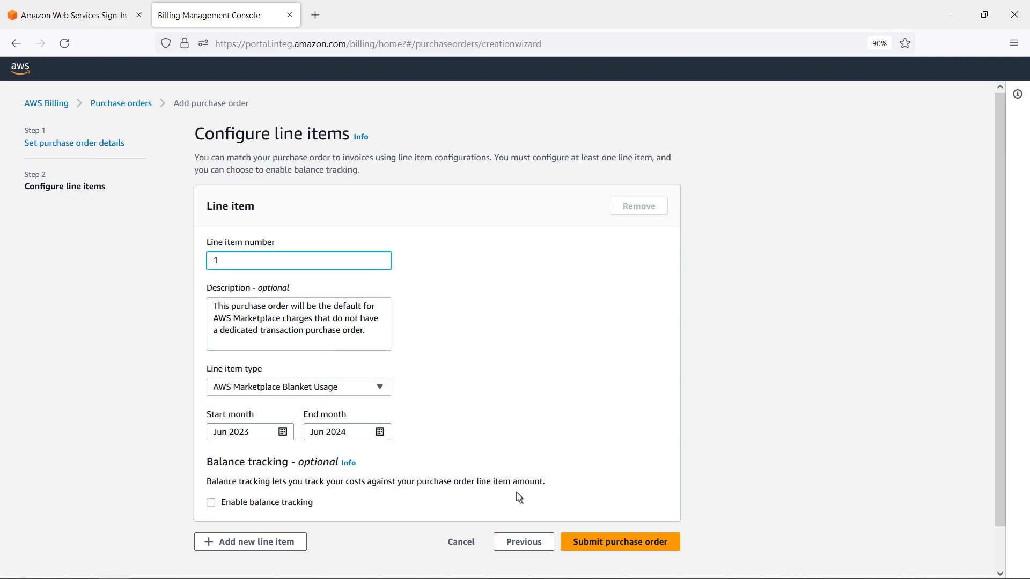
left_click(583, 542)
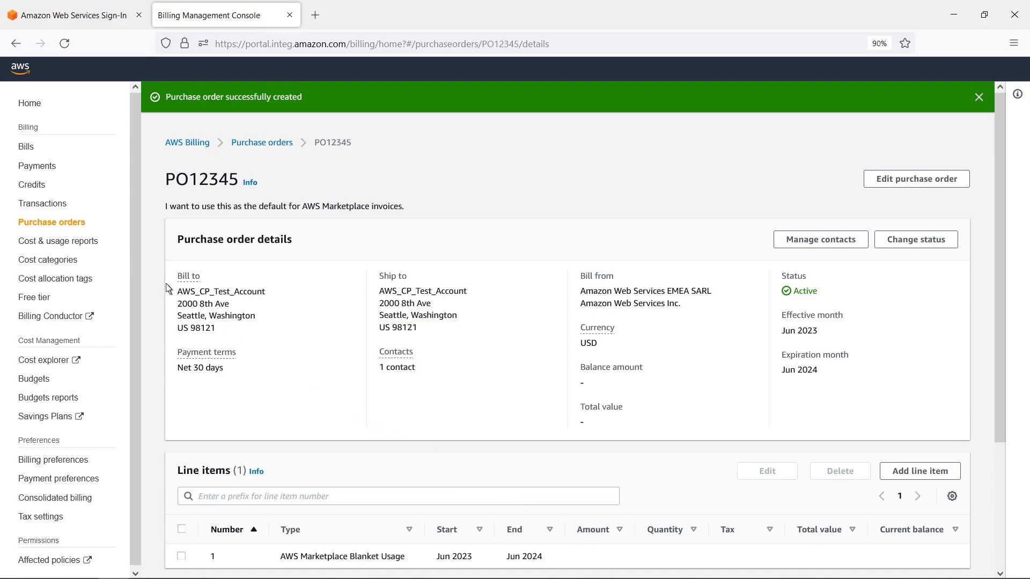
Return to the Purchase orders list to confirm PO12345.
left_click(74, 226)
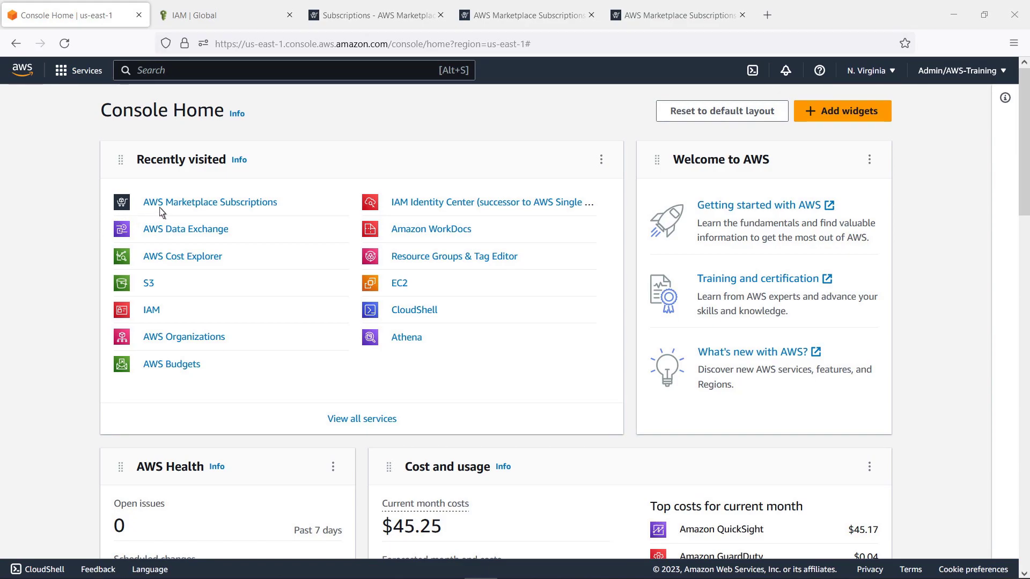
In Marketplace Subscriptions settings, create the AWS Billing integration with its service-linked role.
left_click(176, 205)
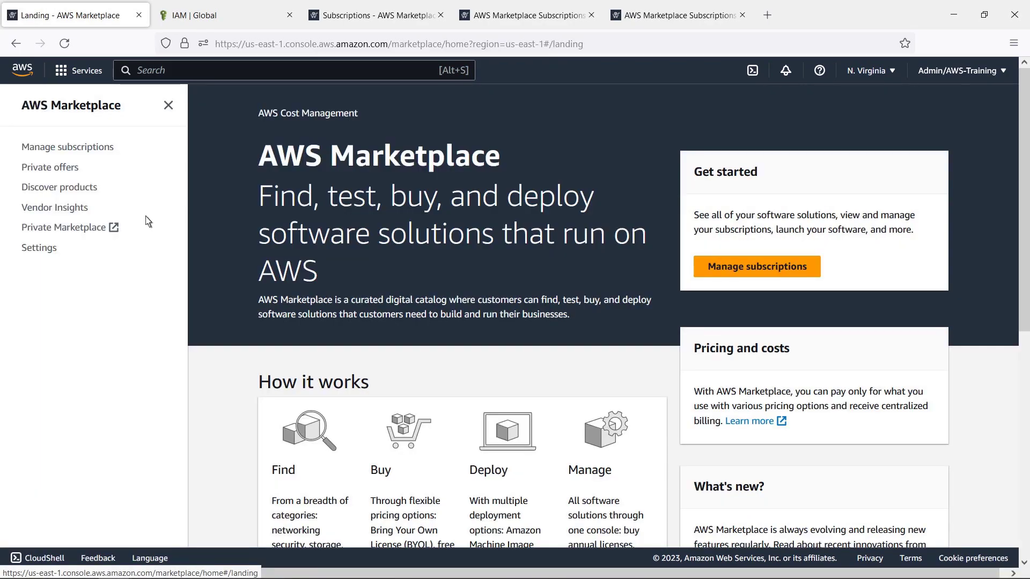
left_click(38, 248)
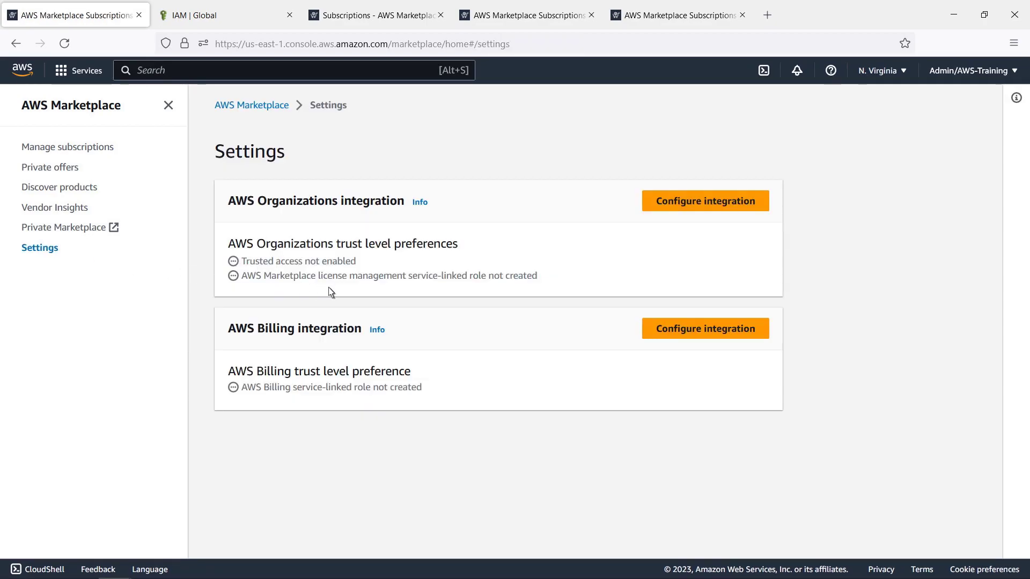
left_click(675, 334)
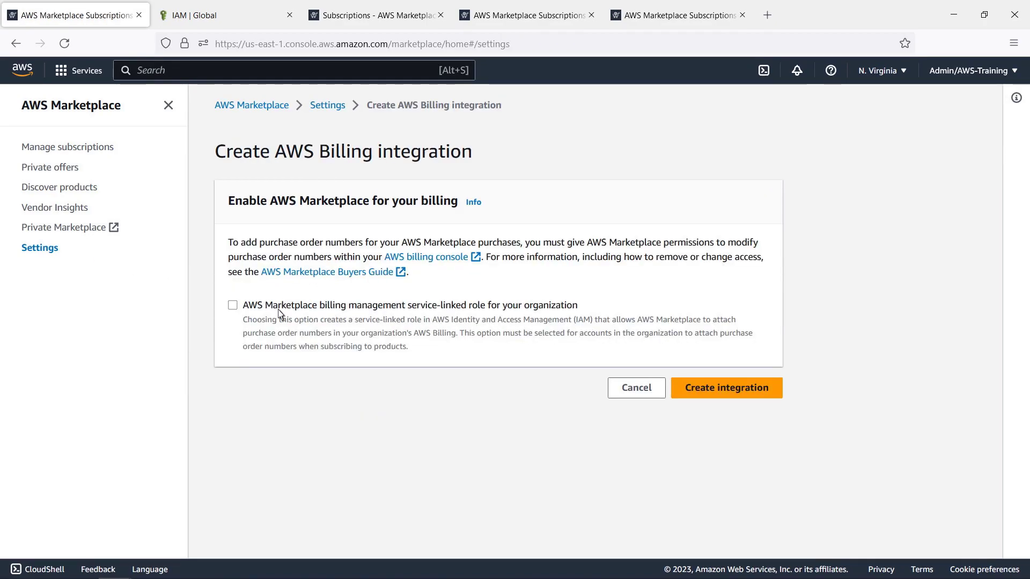
left_click(234, 306)
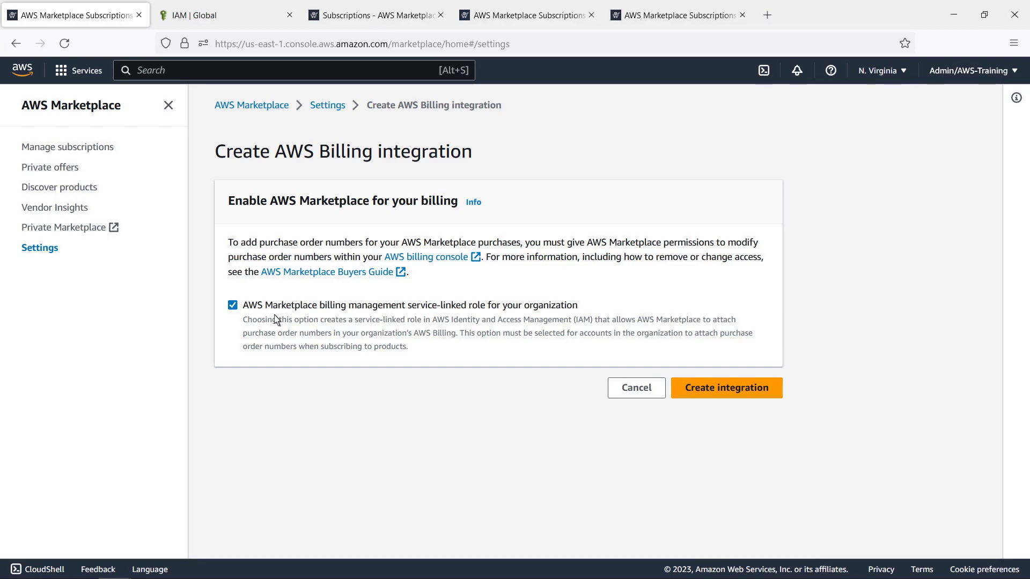
left_click(696, 396)
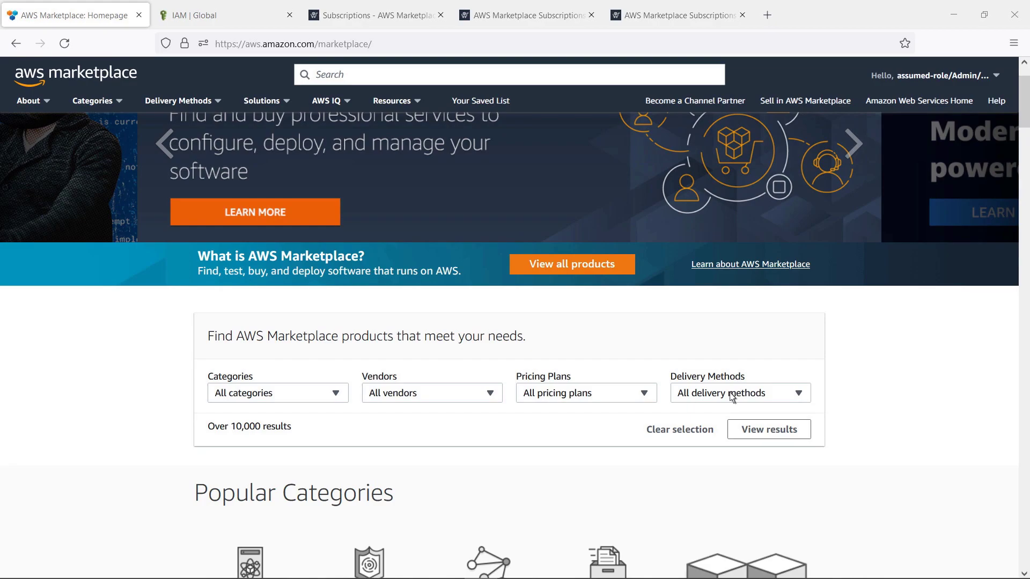
Review the Delivery Methods and Pricing Plans filter options without changing them.
left_click(798, 398)
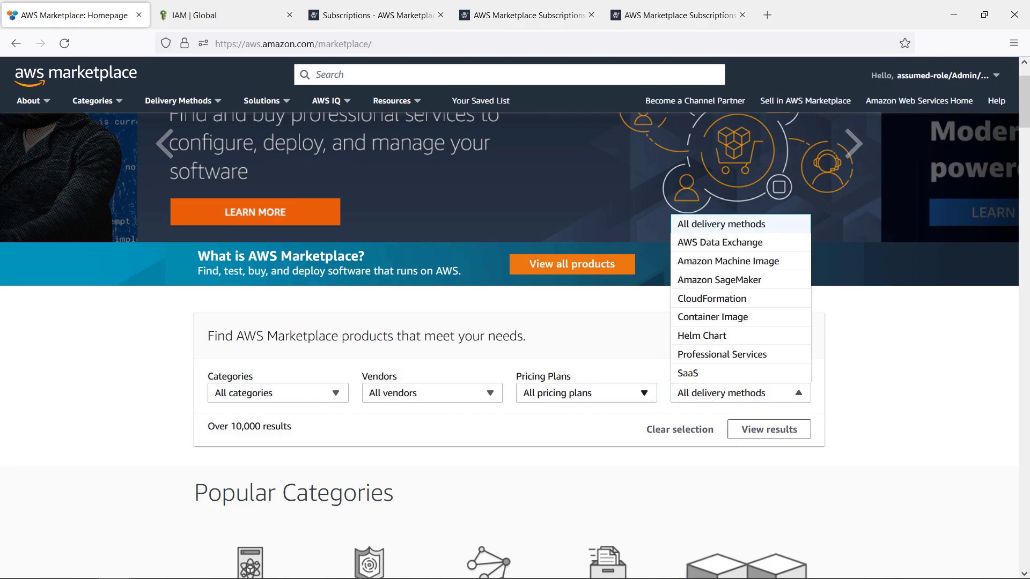
left_click(586, 392)
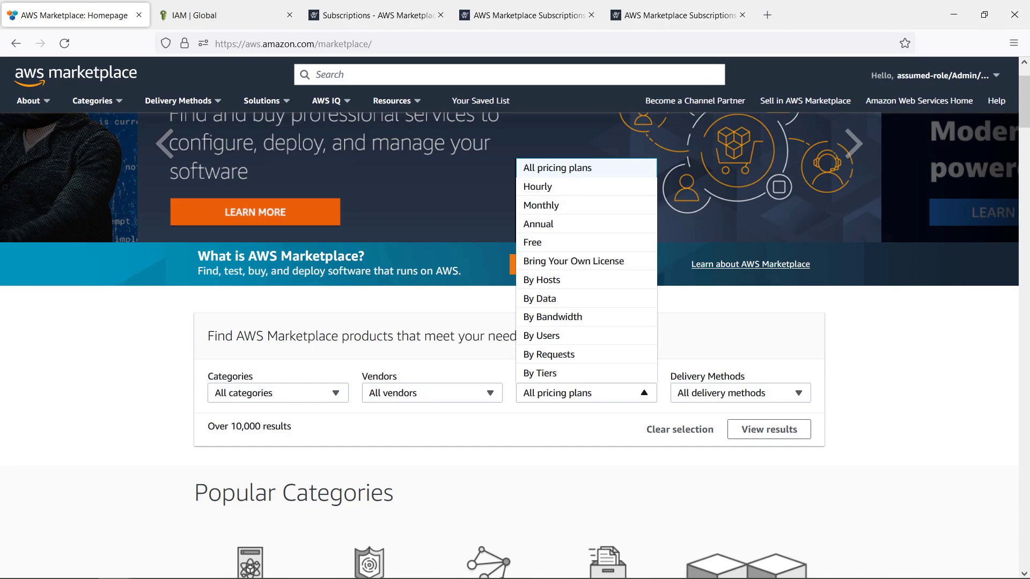
key("Escape")
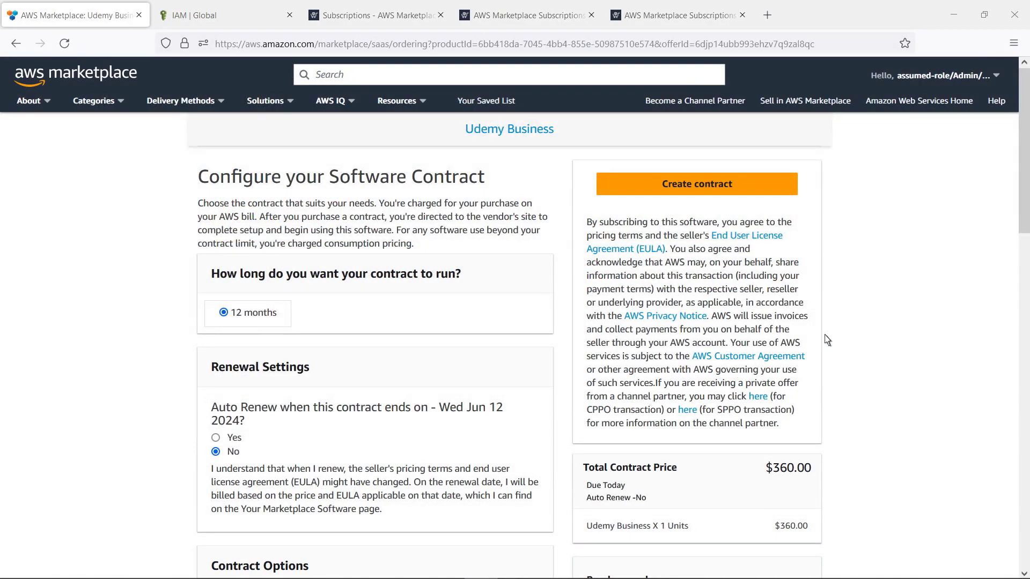
Add purchase order number PO22222 to the $360.00 Udemy Business contract.
scroll(1024, 275, "down", 3)
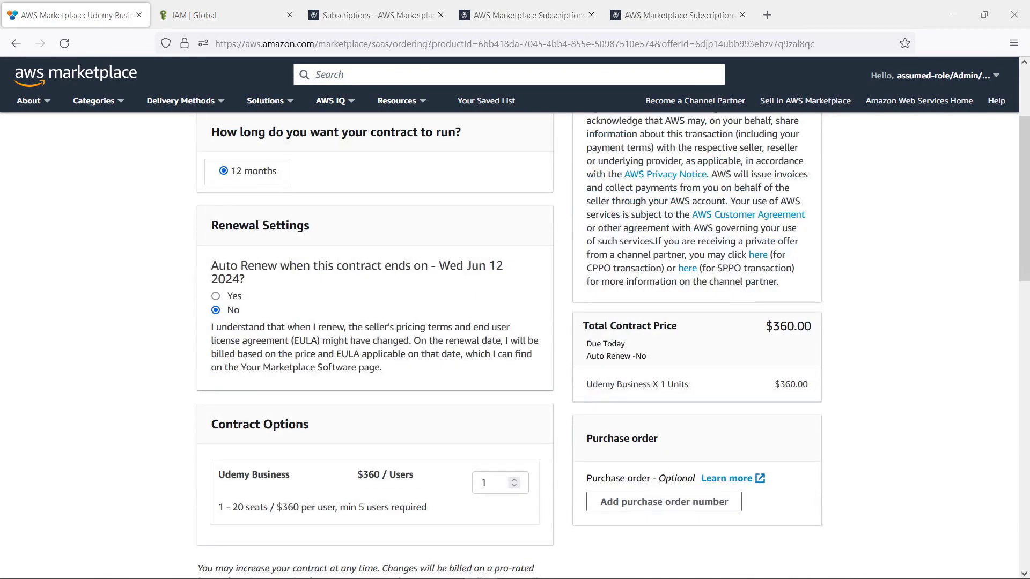
left_click(712, 507)
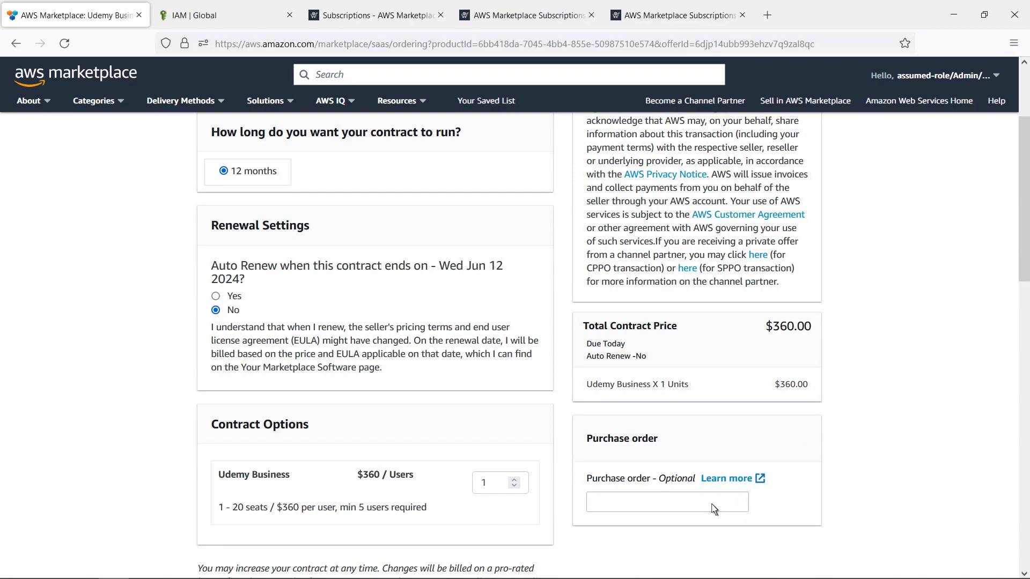
left_click(596, 507)
type("PO22222")
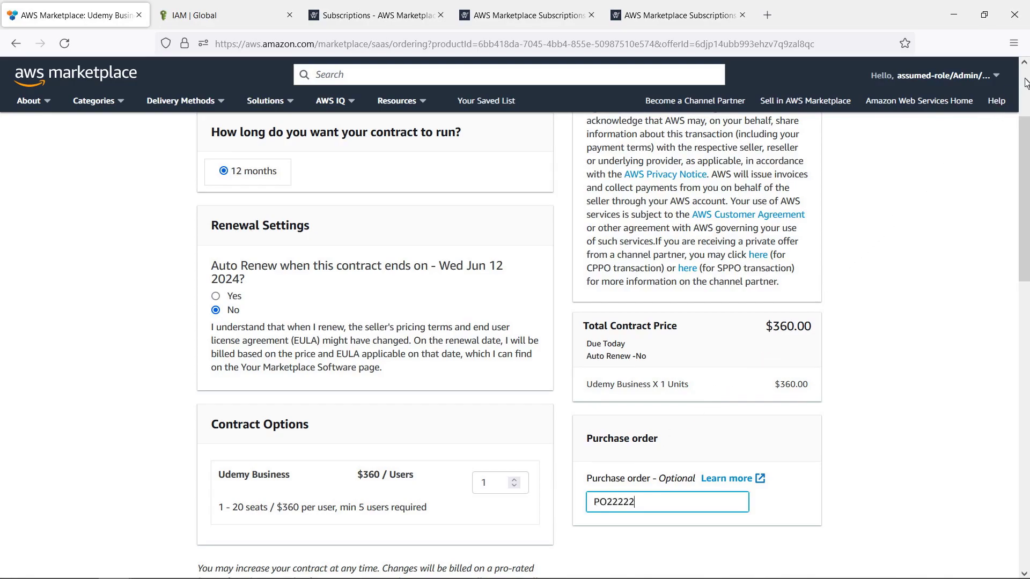
scroll(960, 150, "up", 3)
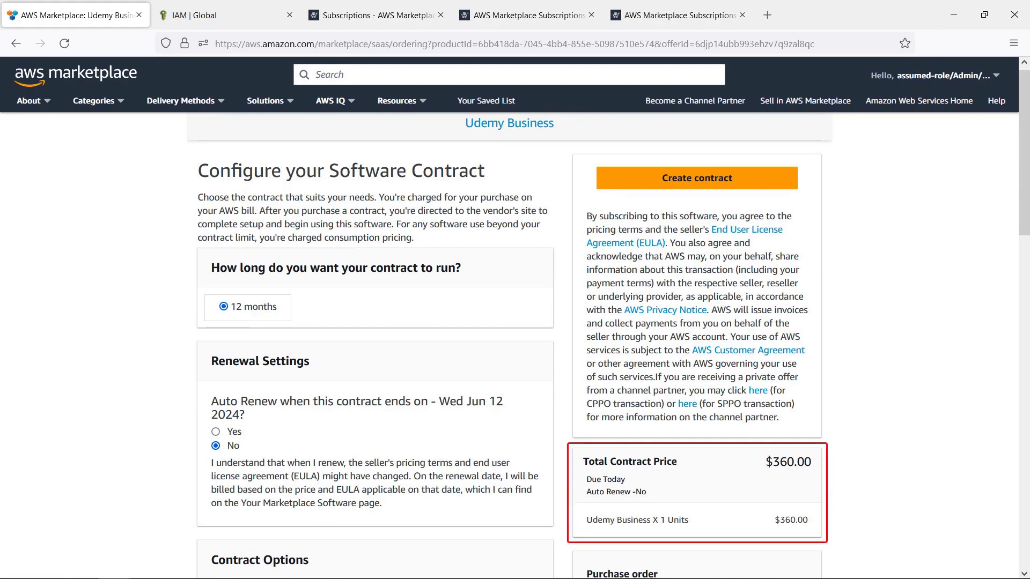